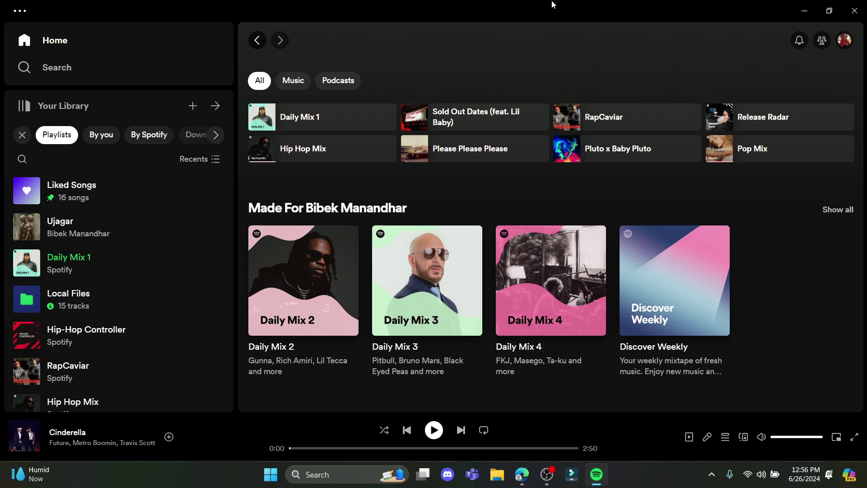
Show the Ujagar playlist and inspect the track options for the duplicated 'poochie gown' by Gunna.
click(94, 234)
scroll(353, 267, down, 2)
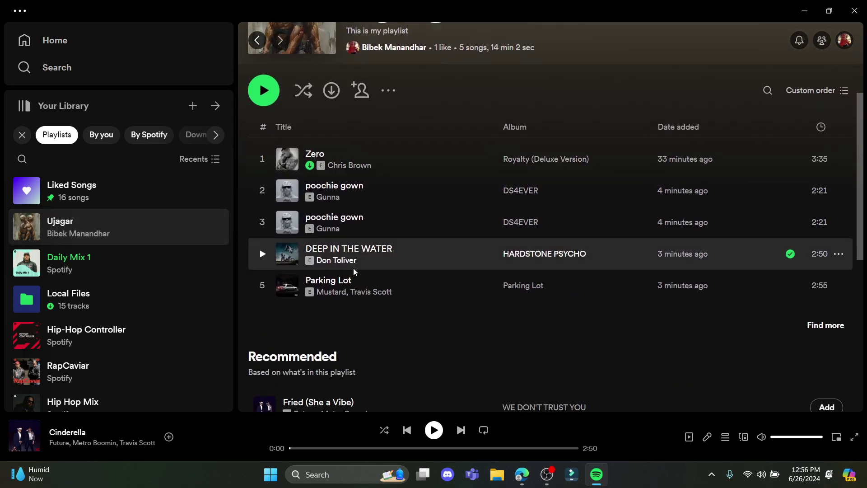
scroll(353, 267, up, 3)
scroll(353, 284, down, 1)
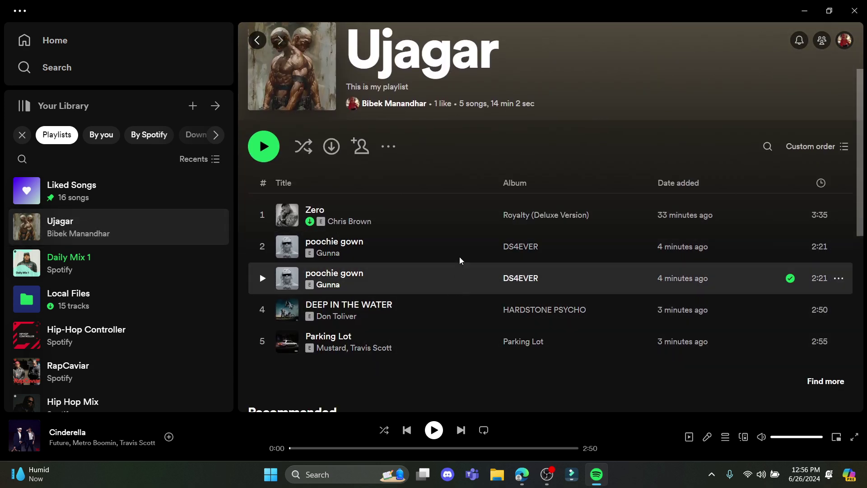
click(840, 247)
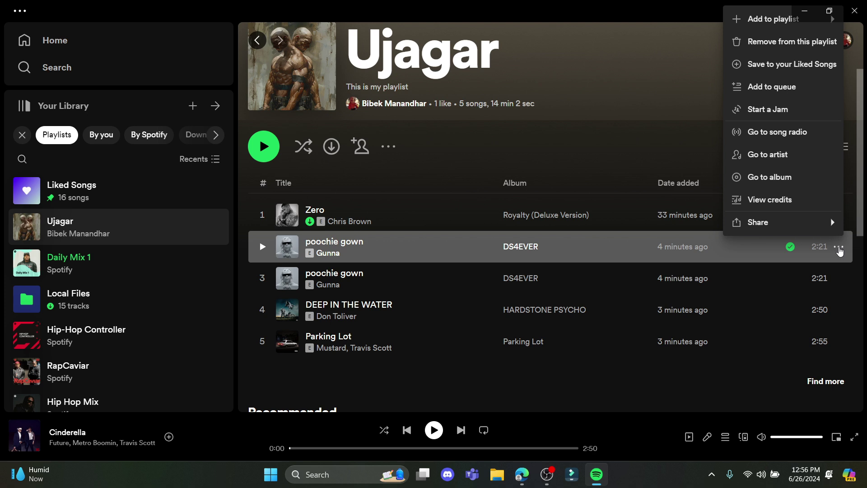
click(840, 248)
click(840, 249)
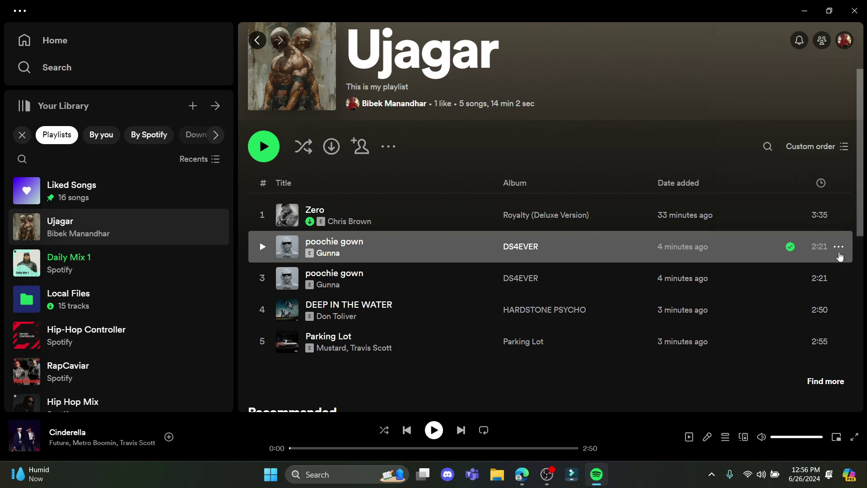
click(840, 248)
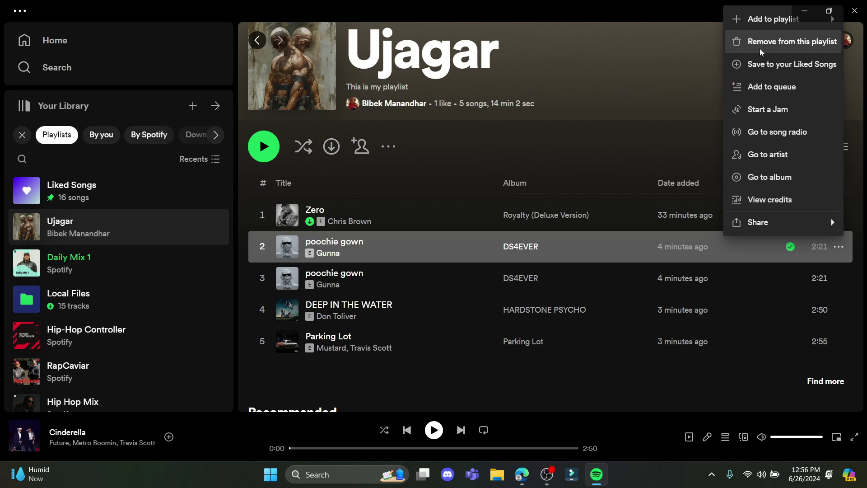
mouse_move(773, 19)
click(550, 82)
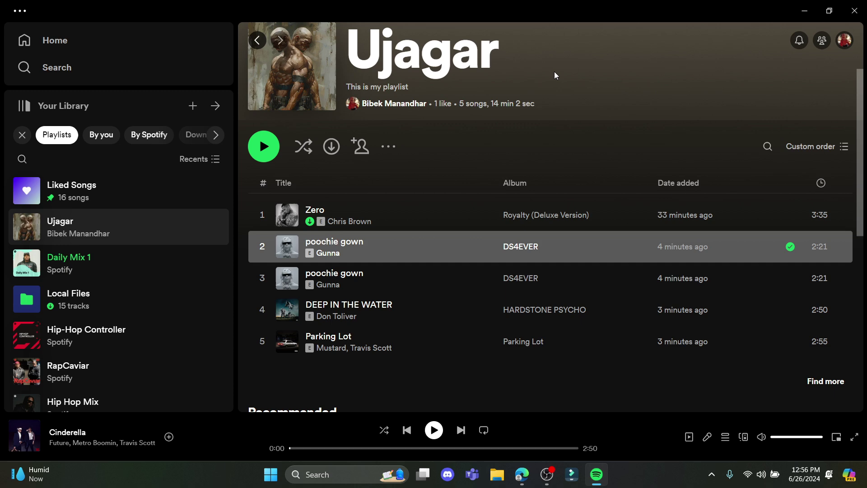
click(494, 58)
Search Google for 'spotify duplicate remover' in a new Edge tab and go to the Spotify Dedup site.
click(563, 142)
click(521, 474)
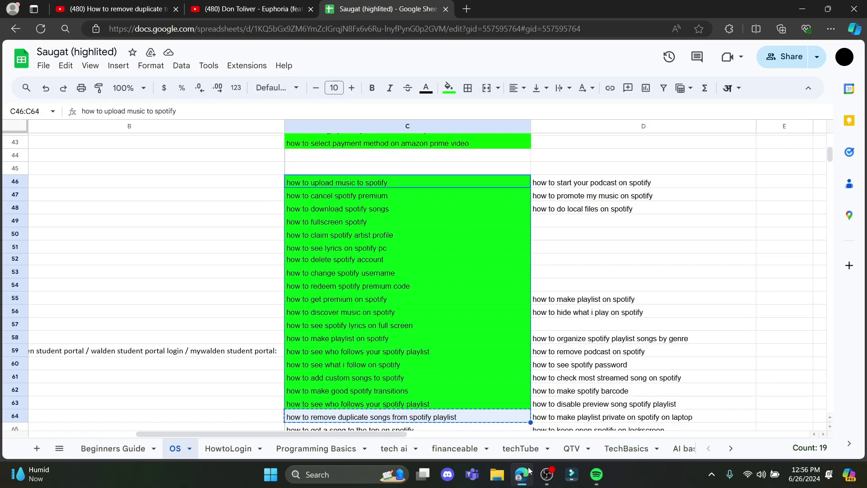
click(465, 10)
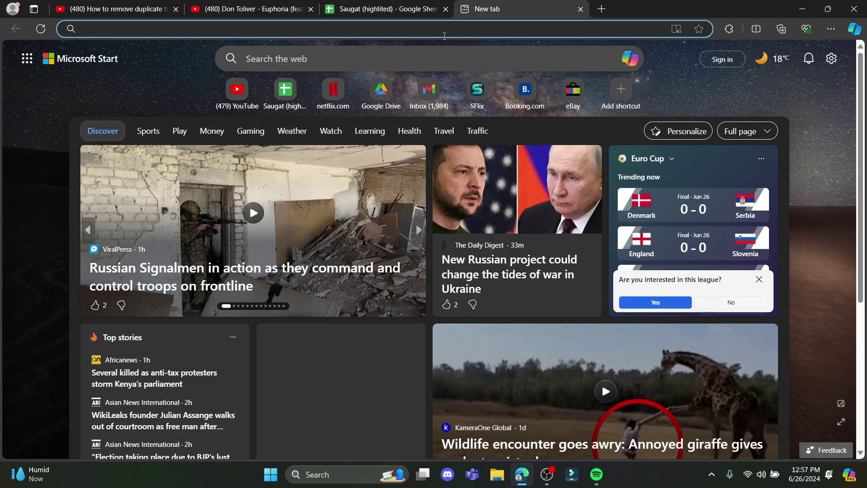
text(google.com)
key(Return)
text(spotify duplicate remover)
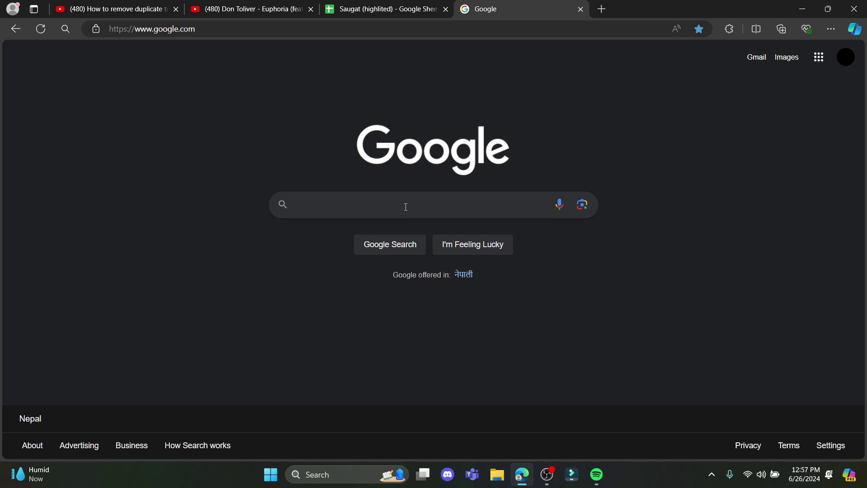
key(Return)
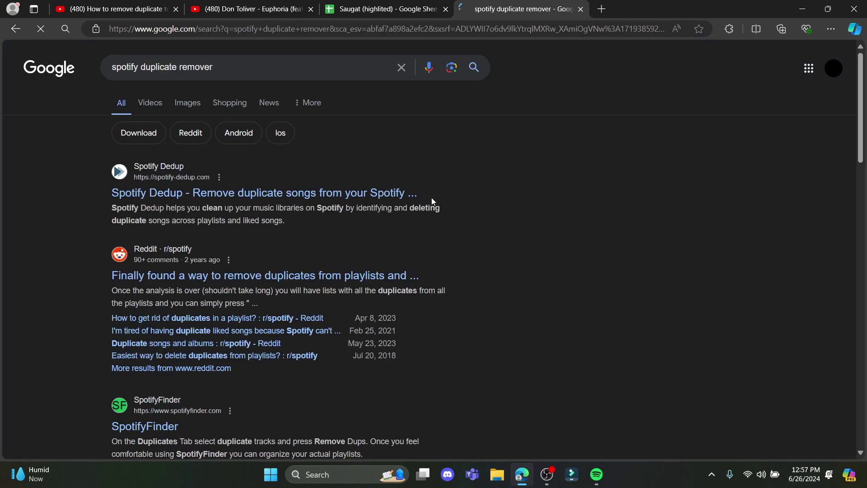
scroll(429, 359, down, 1)
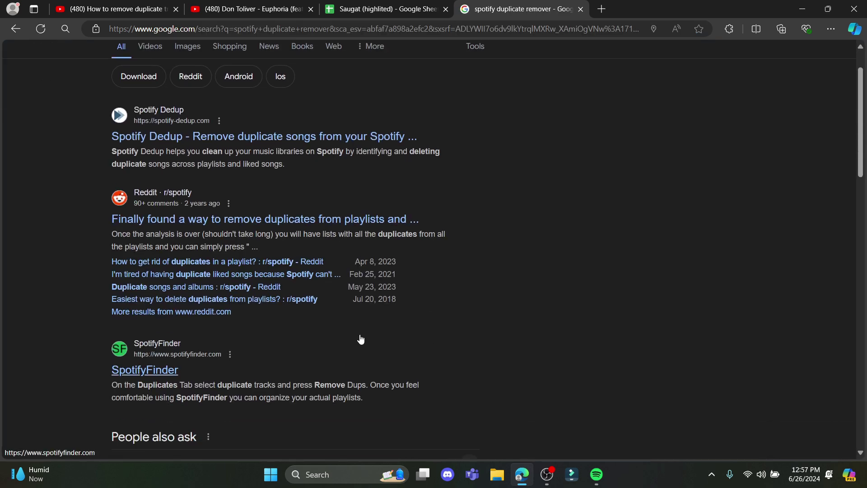
scroll(292, 276, up, 1)
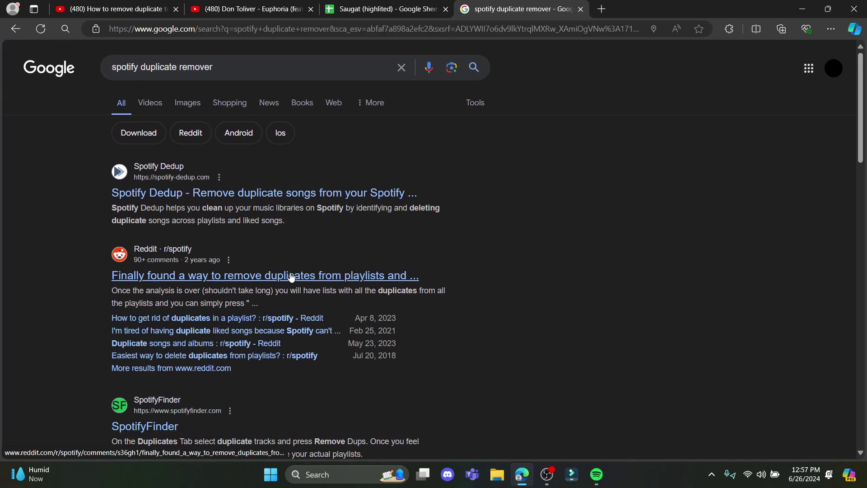
click(170, 196)
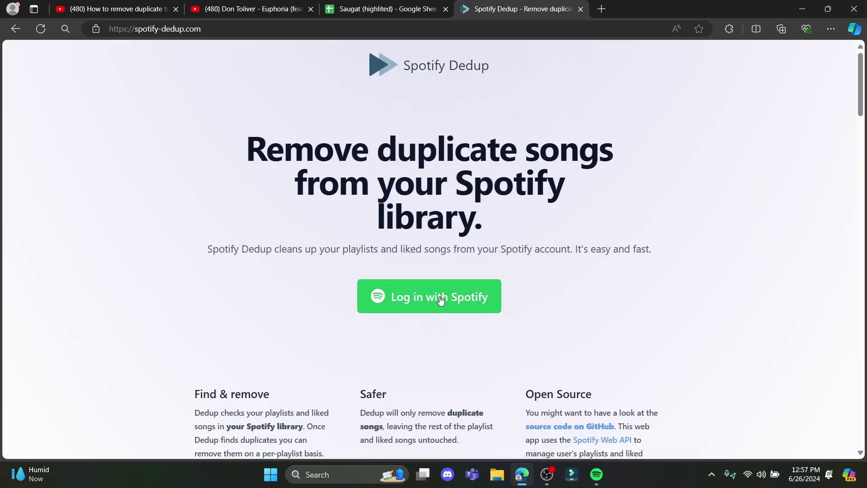
Log in to Dedup with Spotify, agree to access, and remove Ujagar's duplicate 'poochie gown'.
click(441, 300)
scroll(427, 309, down, 5)
click(434, 330)
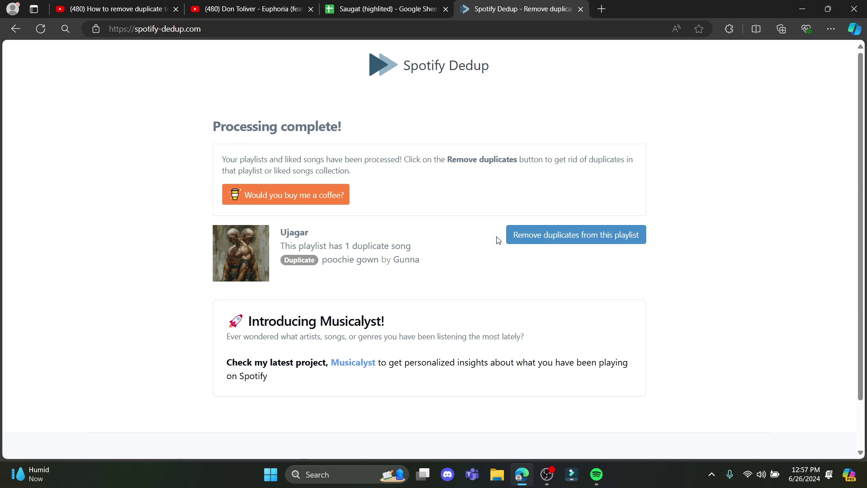
click(551, 242)
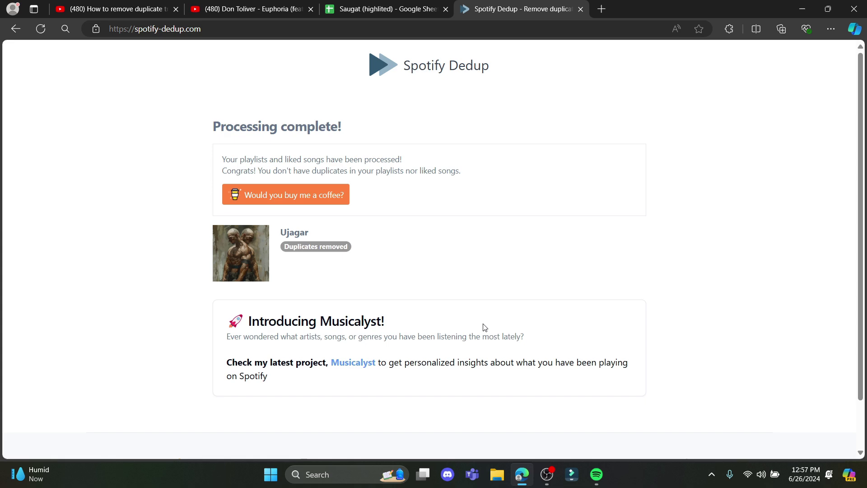
click(596, 474)
scroll(406, 237, down, 2)
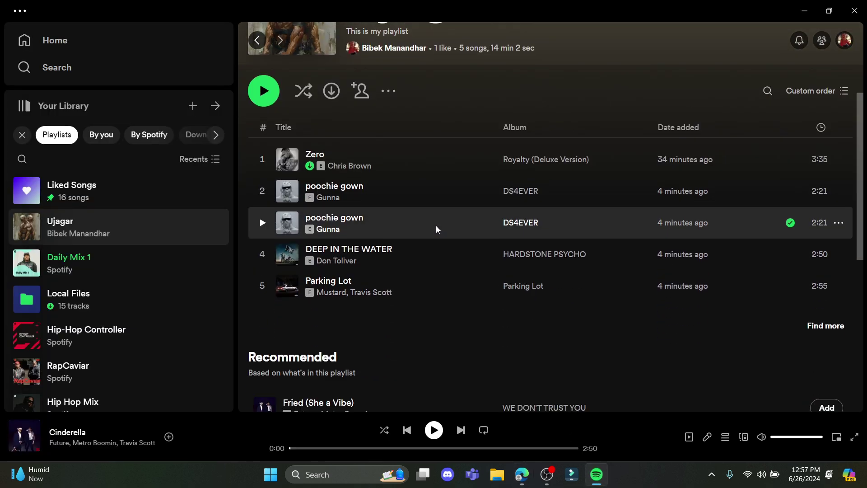
Quit Spotify and relaunch it from Windows Search so the home page reloads.
click(522, 474)
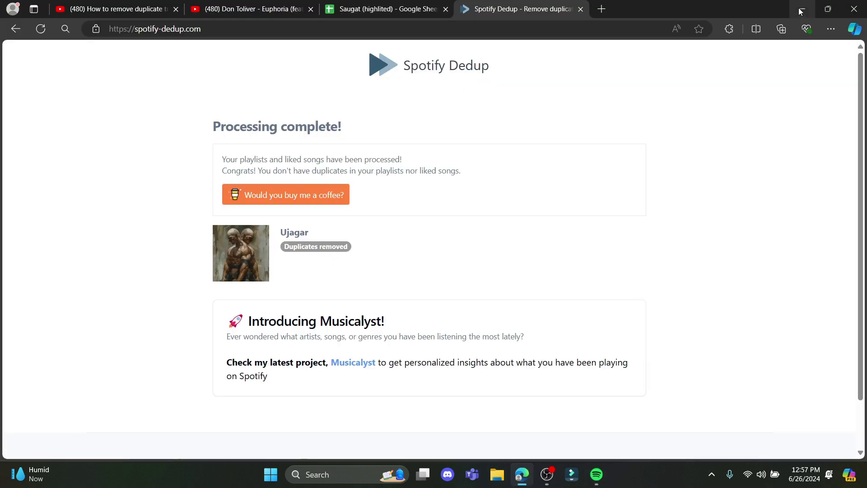
click(854, 11)
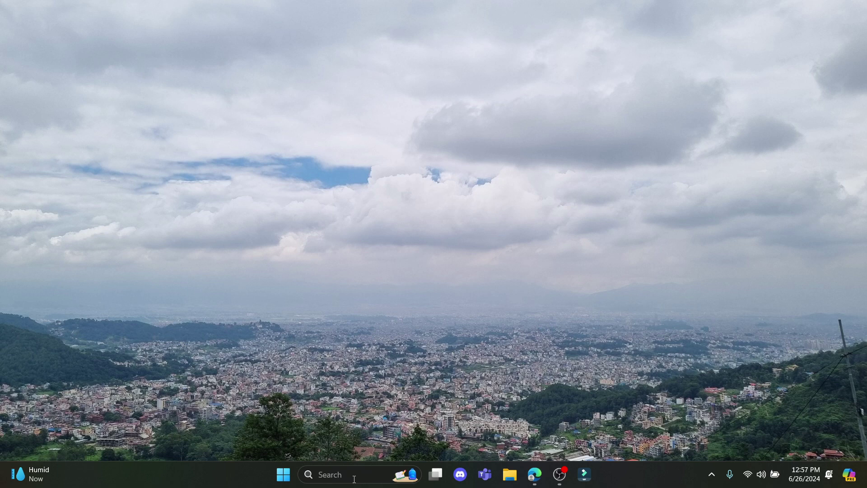
click(318, 474)
text(spotify)
click(373, 136)
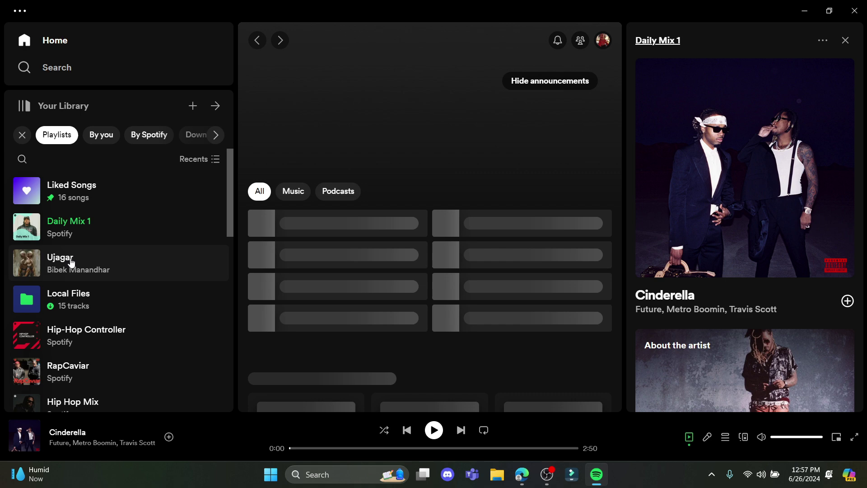
click(89, 265)
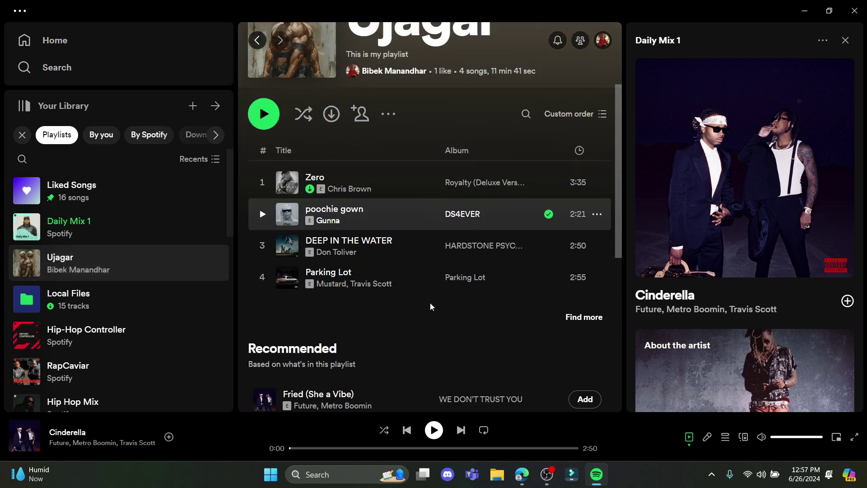
scroll(407, 272, down, 1)
scroll(360, 205, down, 2)
scroll(549, 232, up, 2)
scroll(427, 305, up, 2)
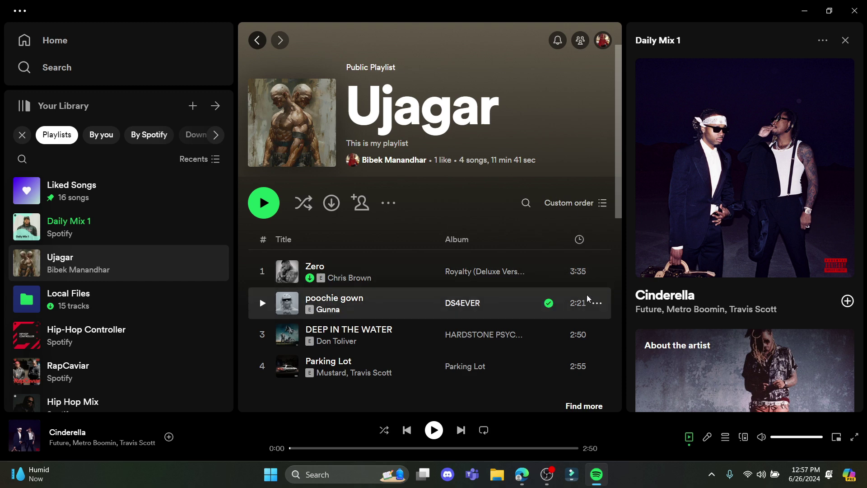
click(599, 306)
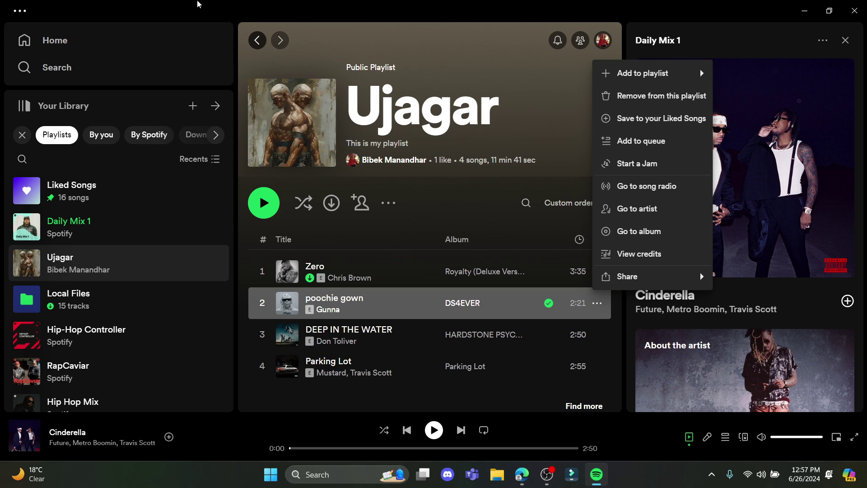
click(54, 40)
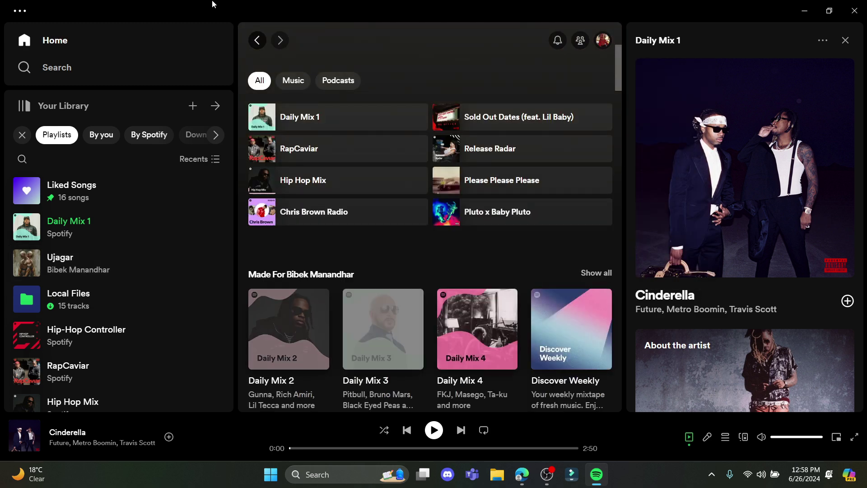